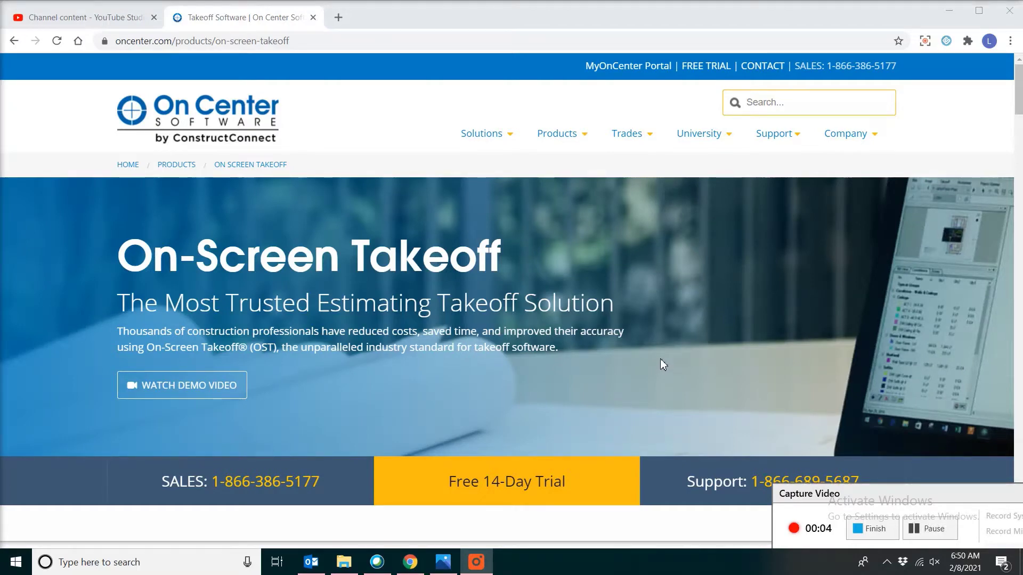
Scroll the On-Screen Takeoff page and bring up the Products mega menu
{"action": "left_click_drag", "start_coordinate": [852, 497], "coordinate": [848, 515]}
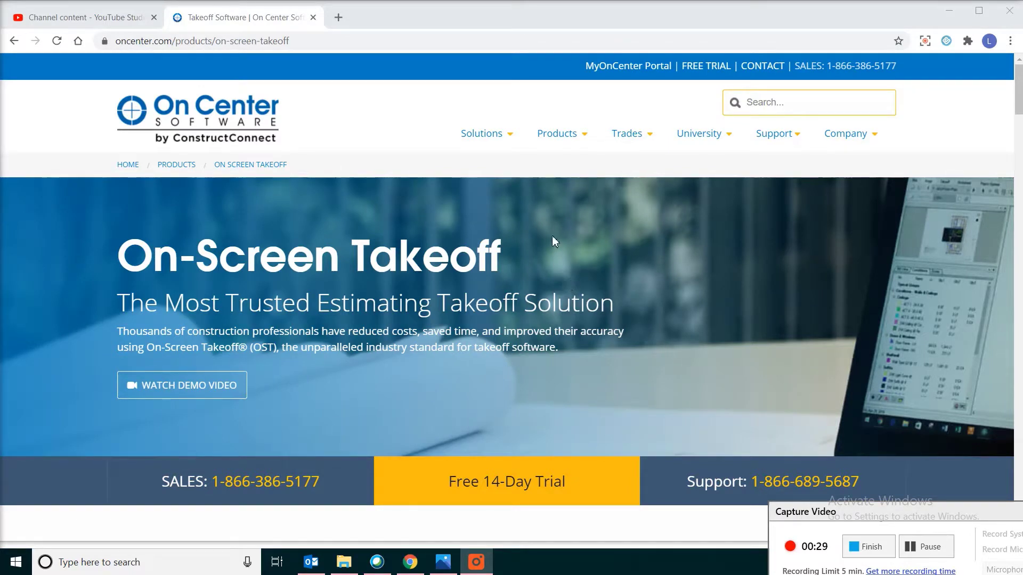
{"action": "mouse_move", "coordinate": [569, 142]}
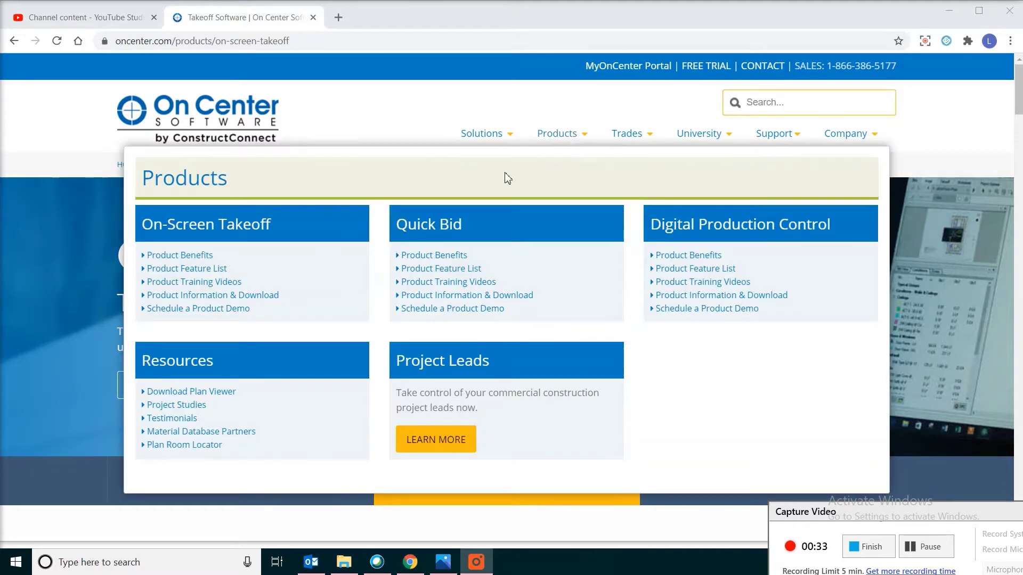
Go to the Download Plan Viewer page under Resources and request the free download
{"action": "left_click", "coordinate": [184, 394]}
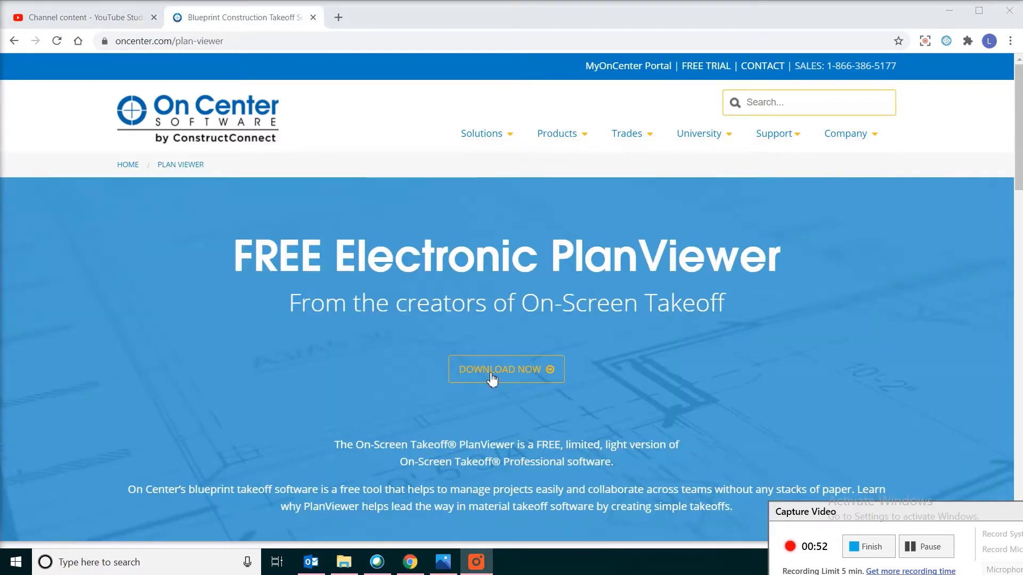
{"action": "left_click", "coordinate": [491, 378]}
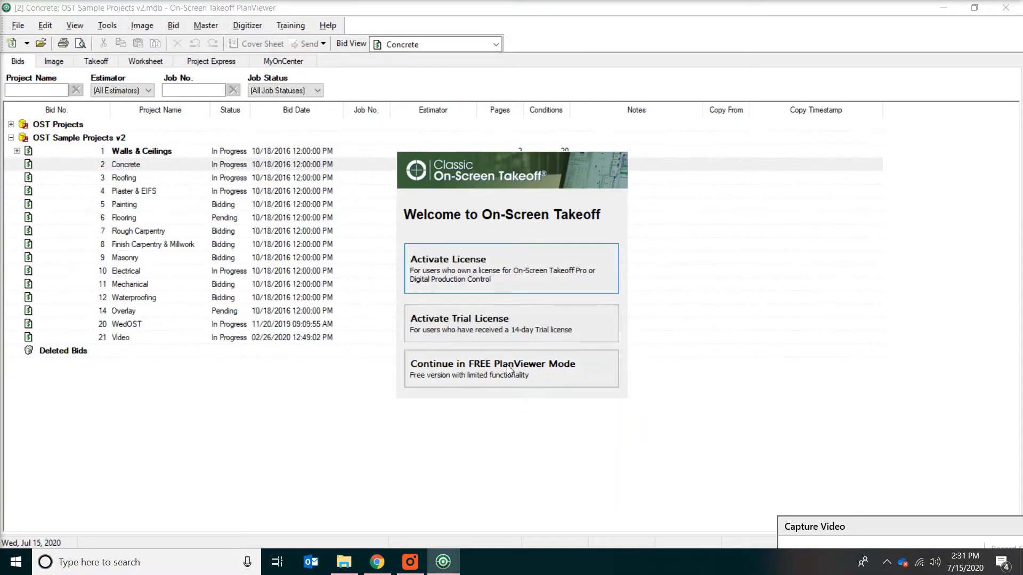
Continue in FREE PlanViewer Mode to reach the OST Sample Projects v2 bids list
{"action": "left_click", "coordinate": [470, 375]}
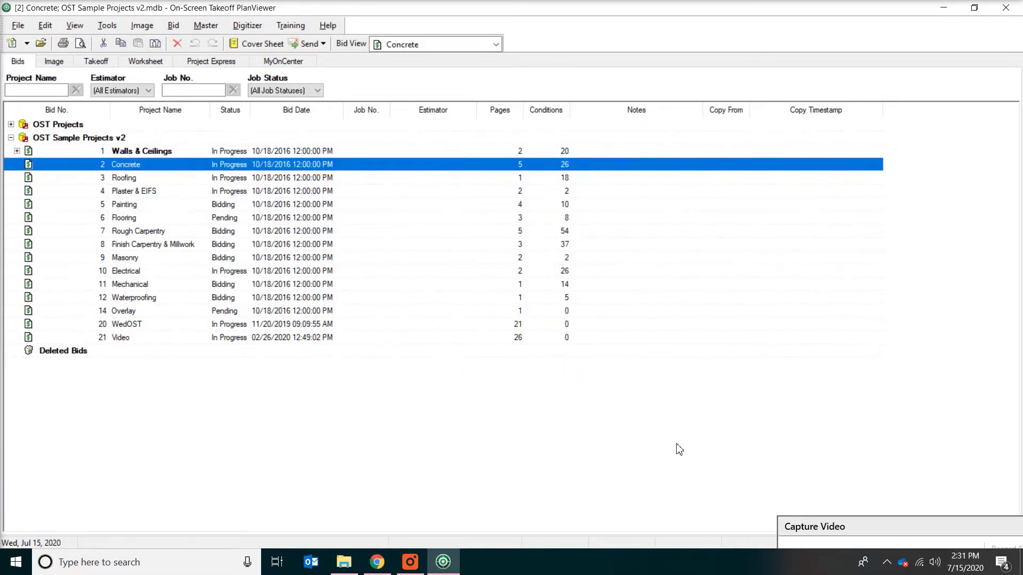
{"action": "left_click", "coordinate": [805, 526]}
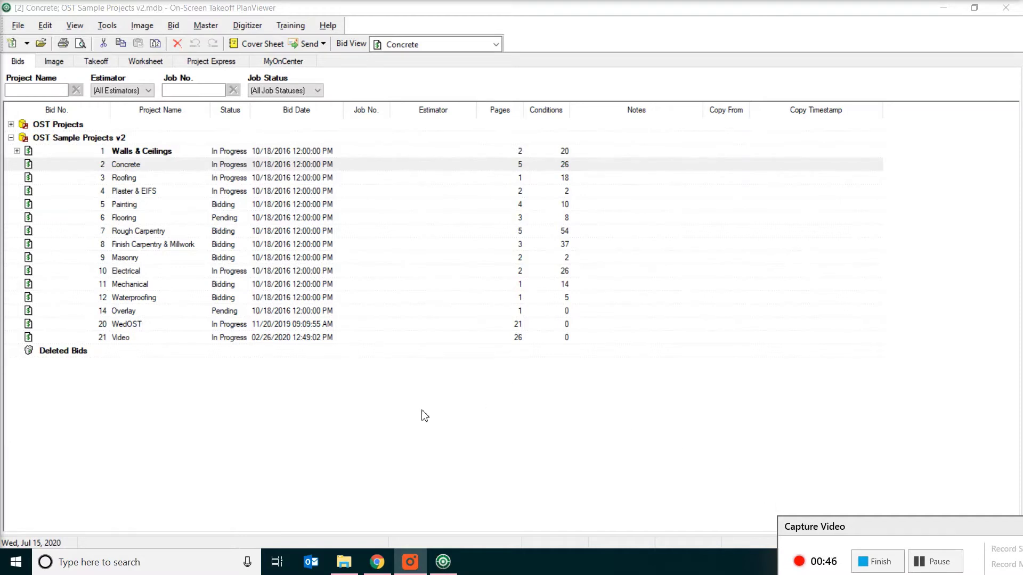
Look through the File and Help menu commands
{"action": "left_click", "coordinate": [20, 27]}
{"action": "mouse_move", "coordinate": [27, 42]}
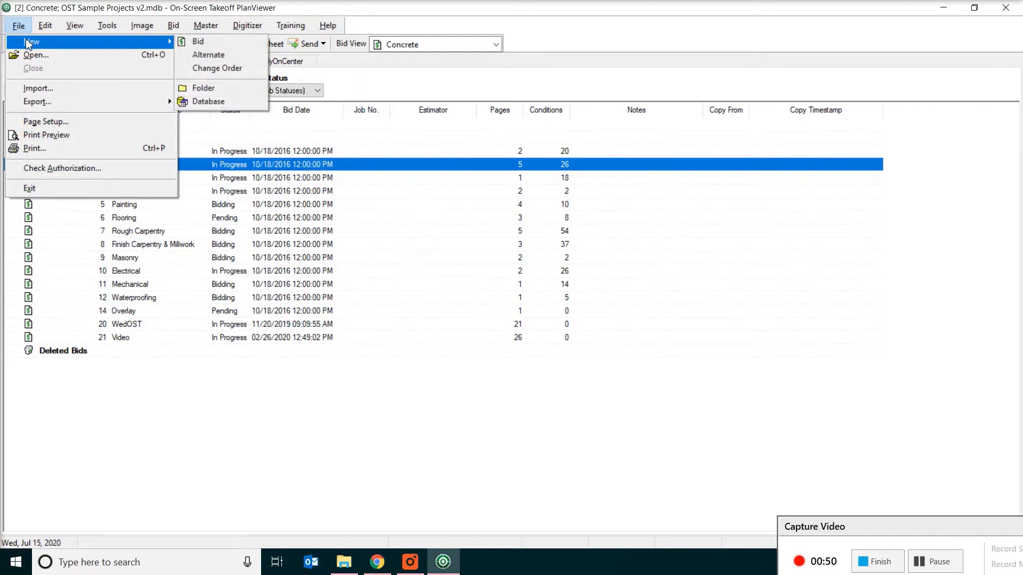
{"action": "left_click", "coordinate": [327, 25]}
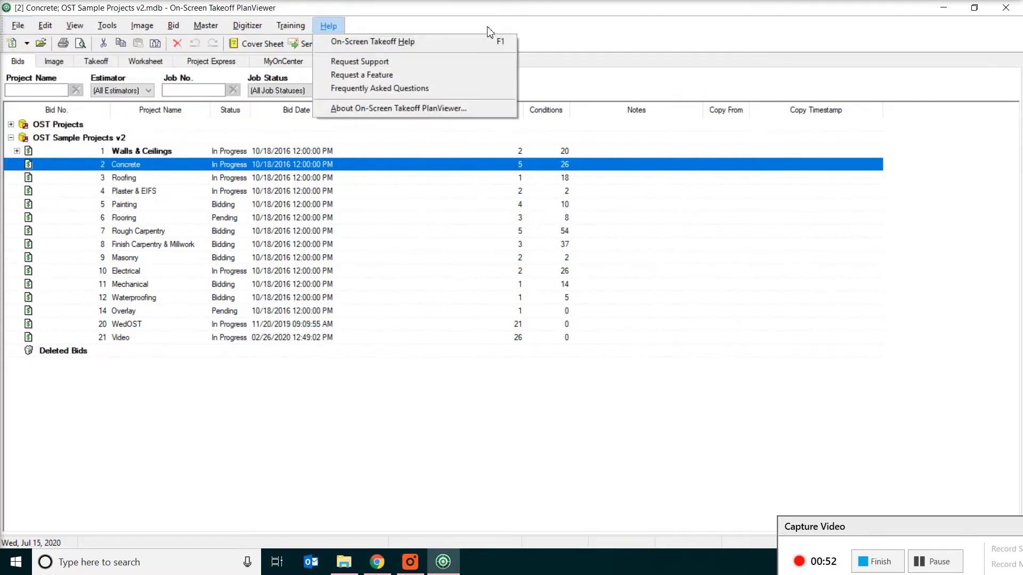
{"action": "left_click", "coordinate": [485, 32]}
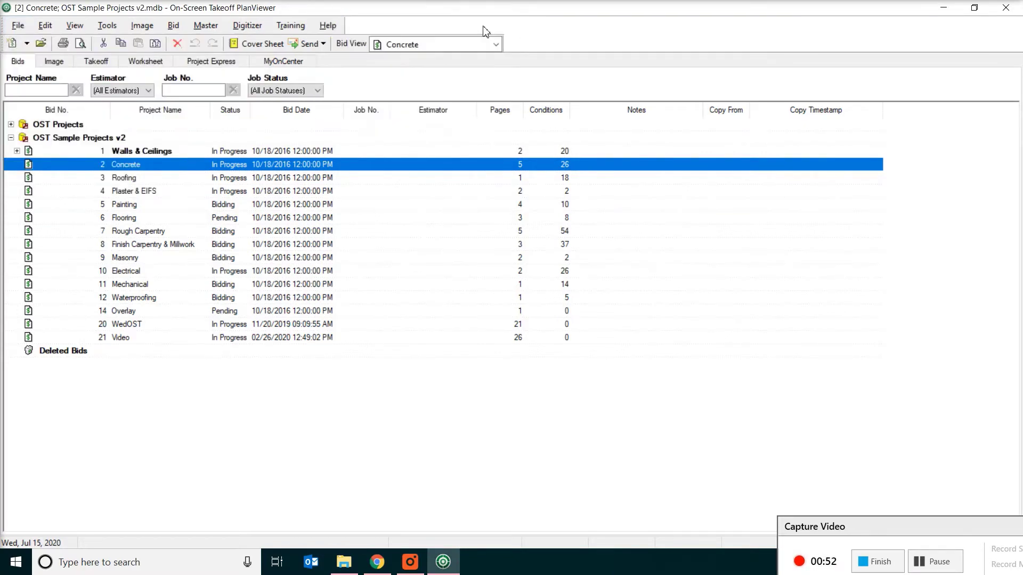
Create new bid 'Duplex' with both Duplex.pdf pages inserted from Downloads
{"action": "left_click", "coordinate": [12, 44]}
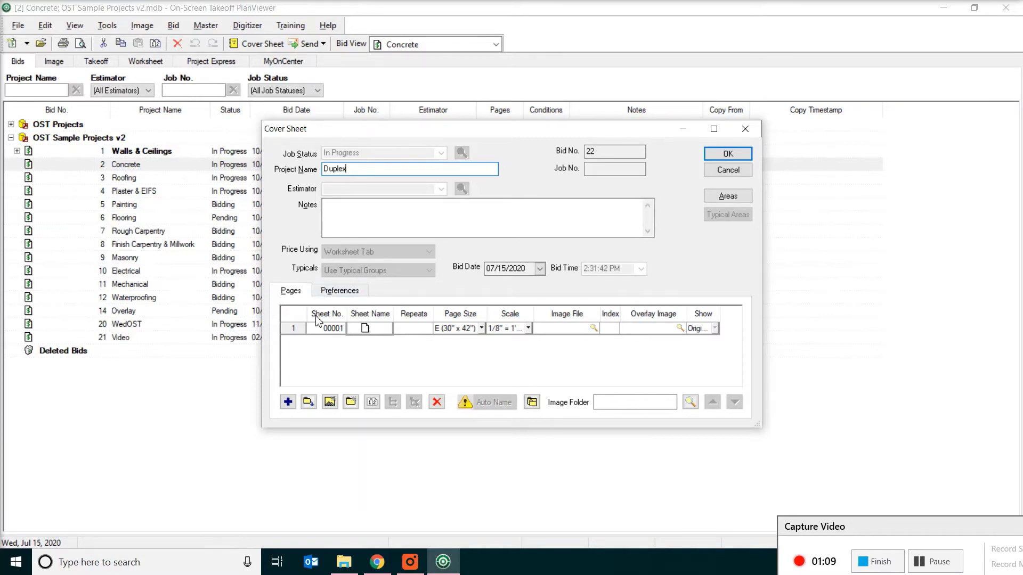
{"action": "left_click", "coordinate": [329, 404]}
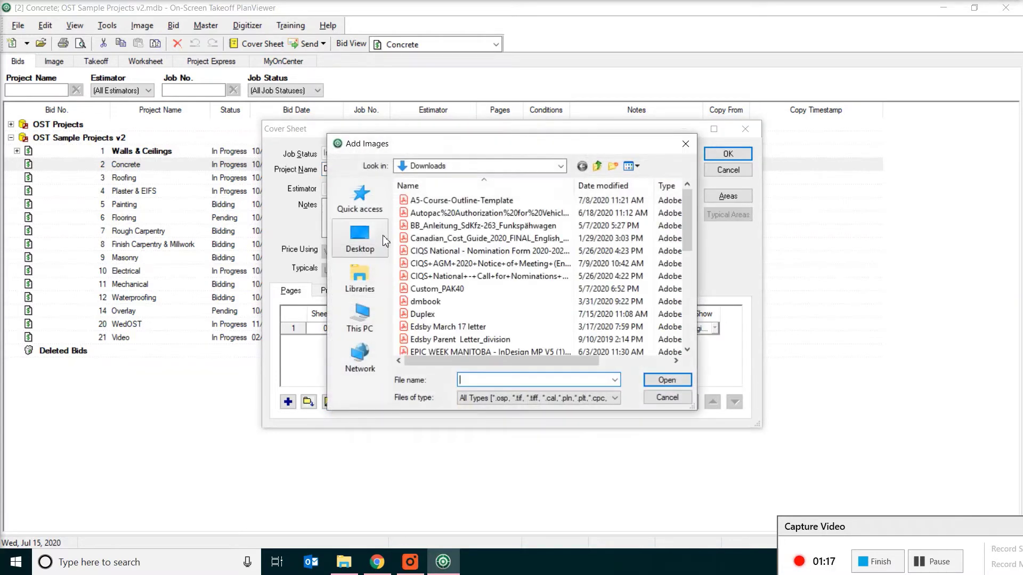
{"action": "left_click", "coordinate": [687, 350]}
{"action": "left_click", "coordinate": [687, 350]}
{"action": "left_click", "coordinate": [688, 350]}
{"action": "left_click", "coordinate": [687, 350]}
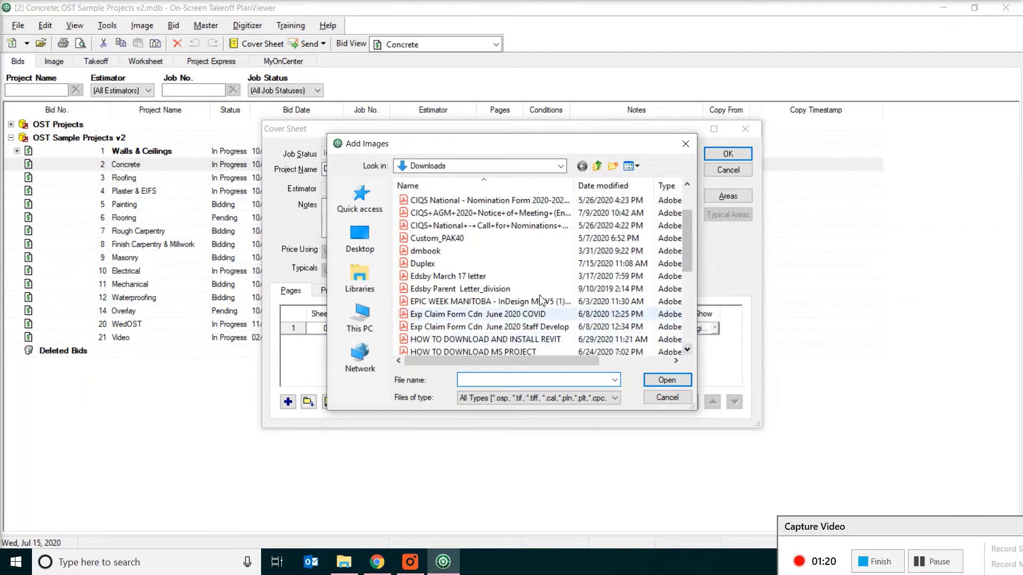
{"action": "double_click", "coordinate": [424, 263]}
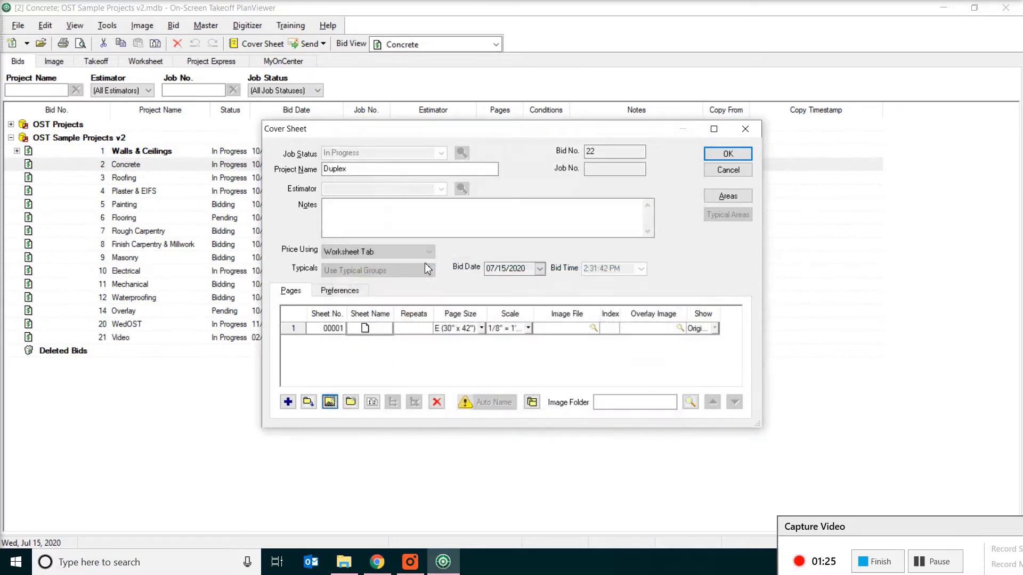
{"action": "left_click", "coordinate": [740, 156]}
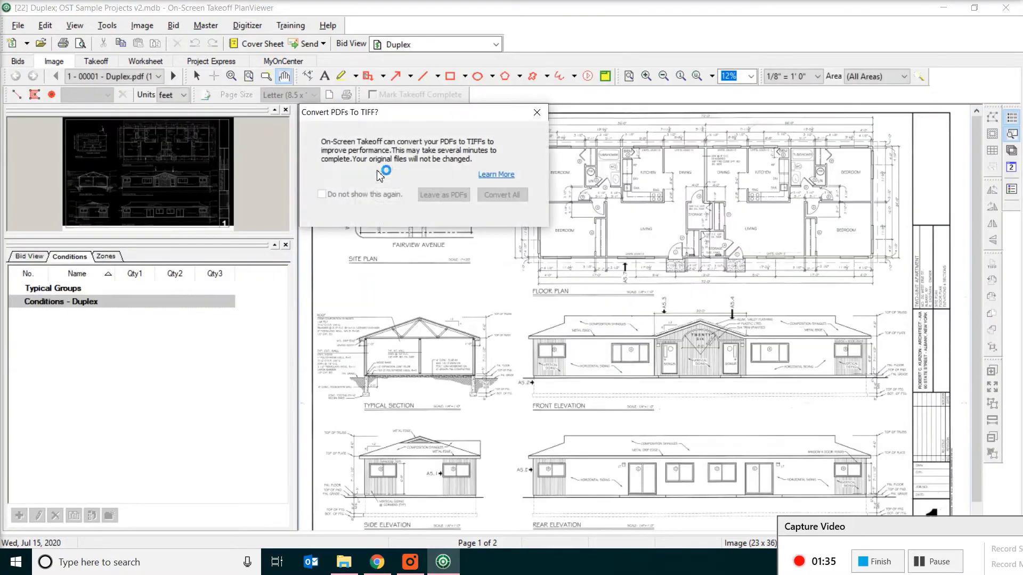
Decline TIFF conversion, view Duplex sheet 2, then return to the sheet 1 floor plan
{"action": "left_click", "coordinate": [544, 118]}
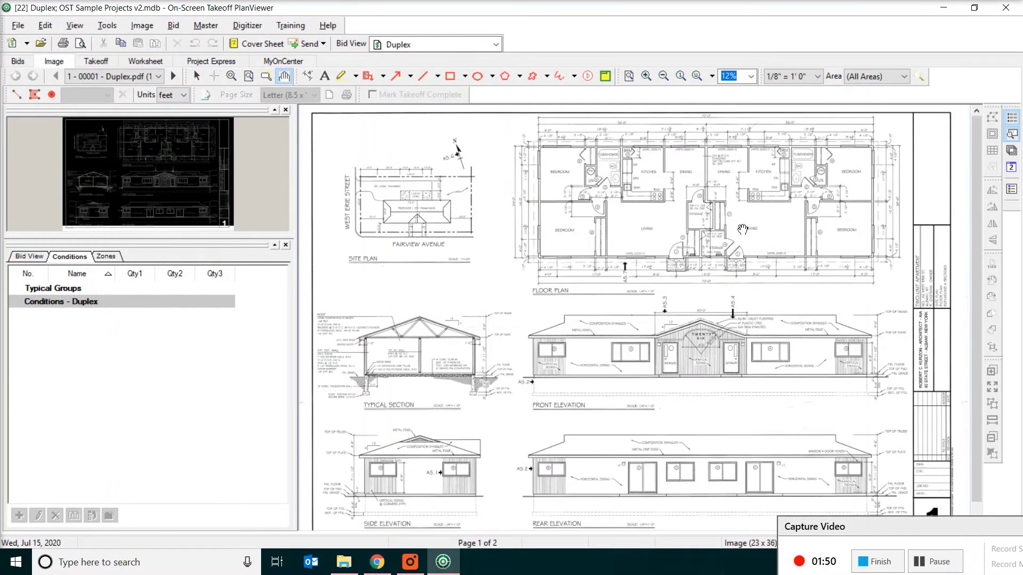
{"action": "left_click", "coordinate": [159, 77]}
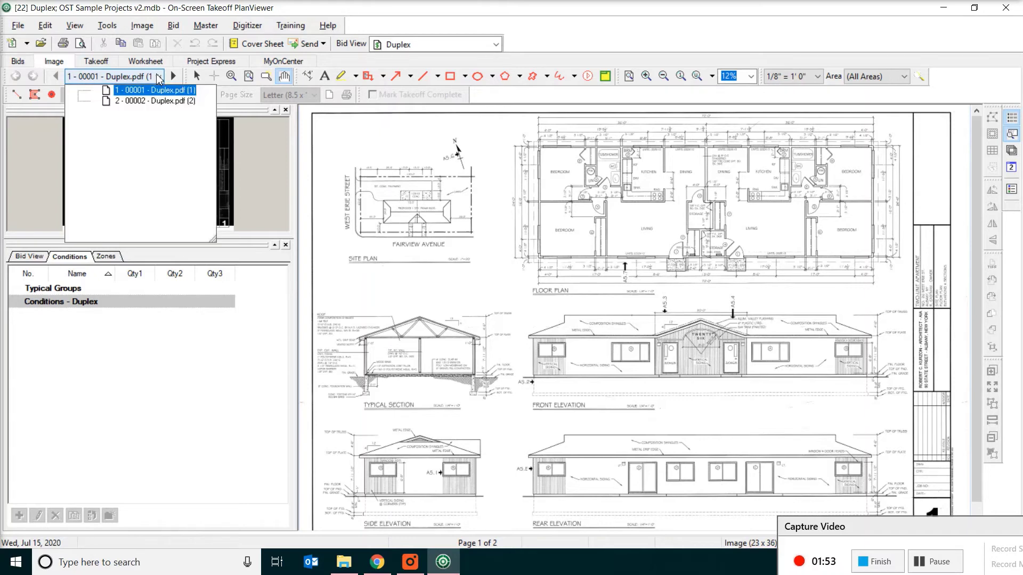
{"action": "left_click", "coordinate": [138, 101]}
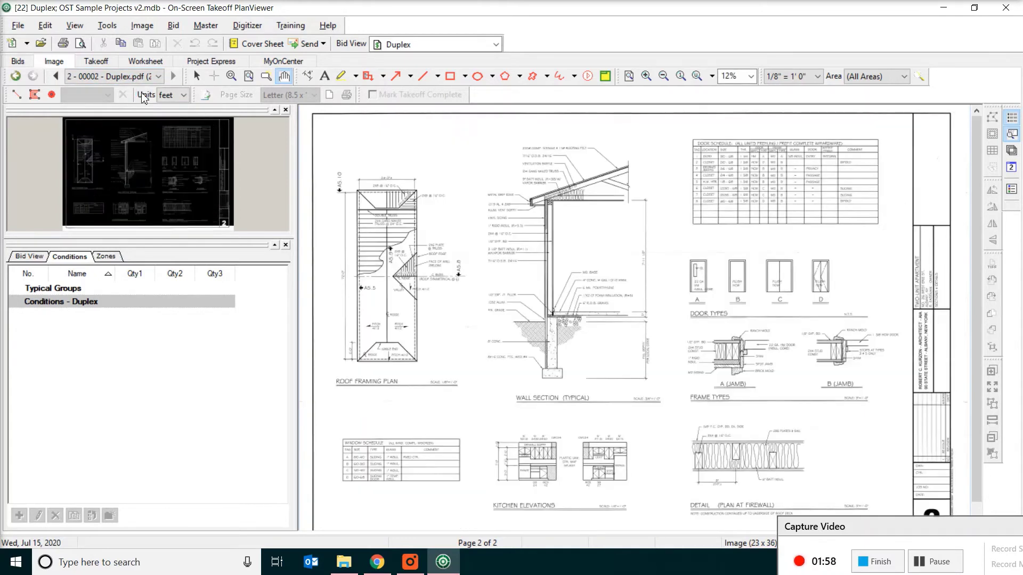
{"action": "left_click", "coordinate": [55, 77]}
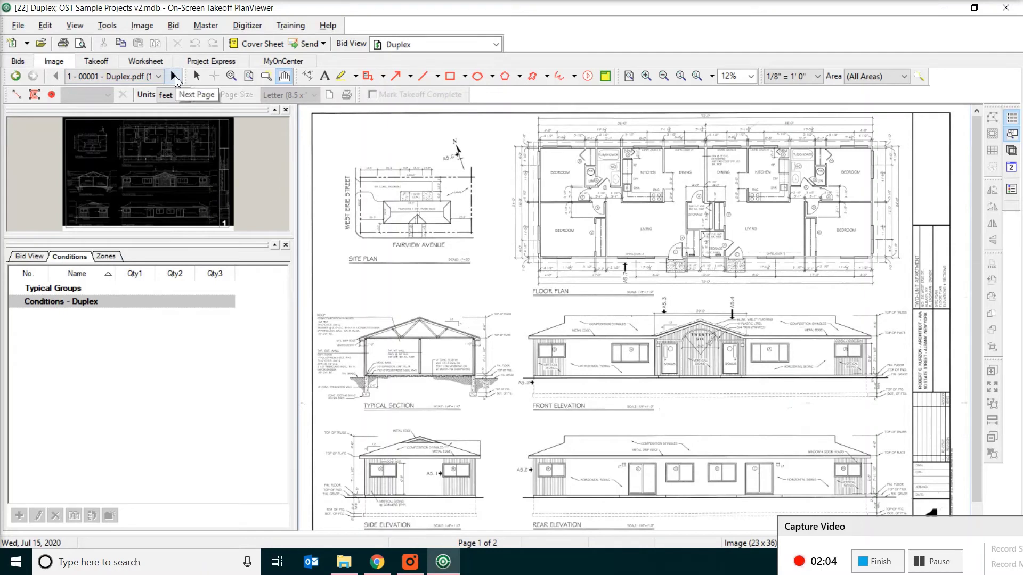
{"action": "left_click", "coordinate": [231, 78]}
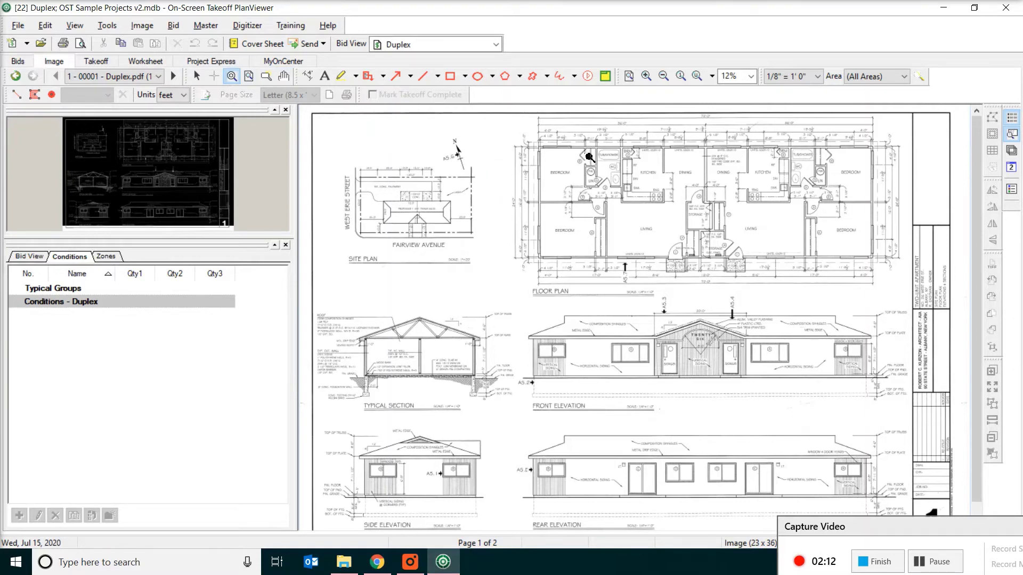
{"action": "left_click_drag", "start_coordinate": [582, 137], "coordinate": [658, 234]}
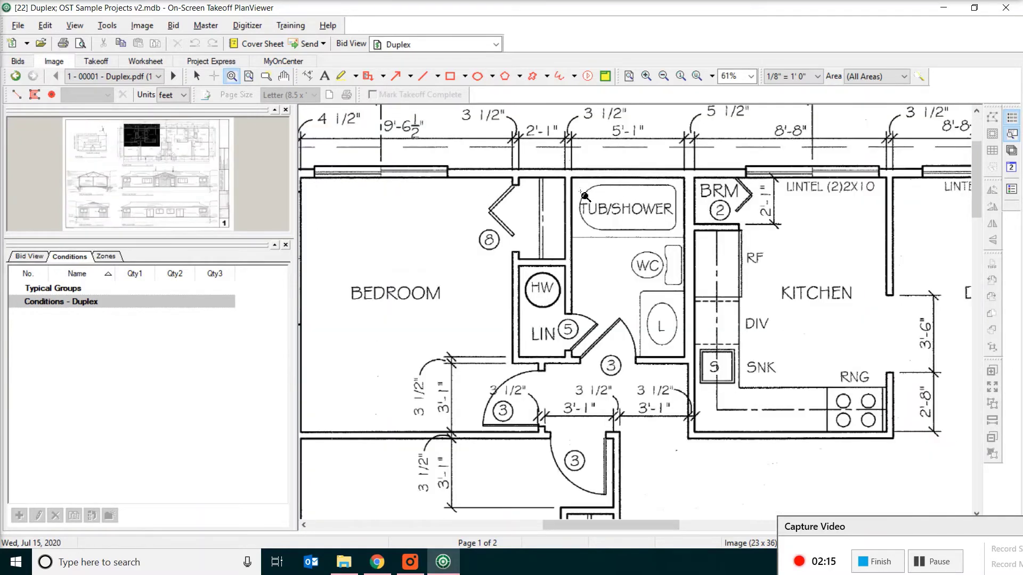
{"action": "left_click", "coordinate": [284, 77]}
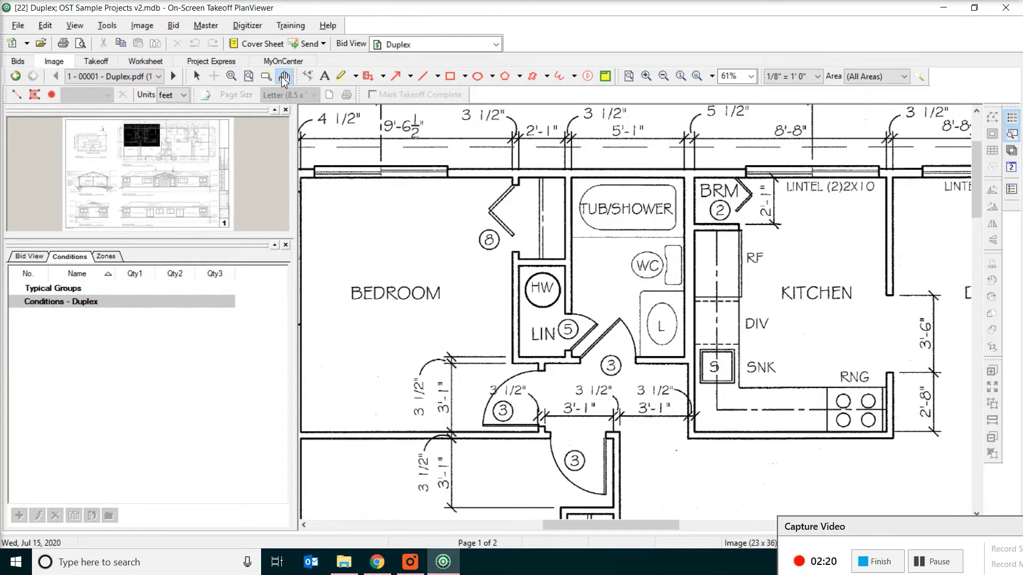
{"action": "scroll", "coordinate": [421, 229], "scroll_direction": "down", "scroll_amount": 5}
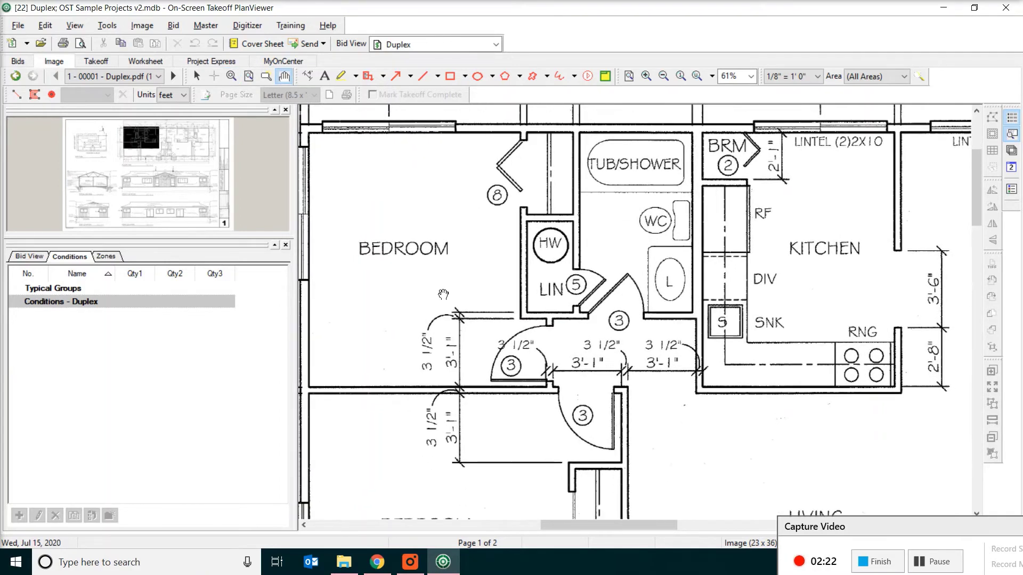
{"action": "scroll", "coordinate": [426, 219], "scroll_direction": "down", "scroll_amount": 5}
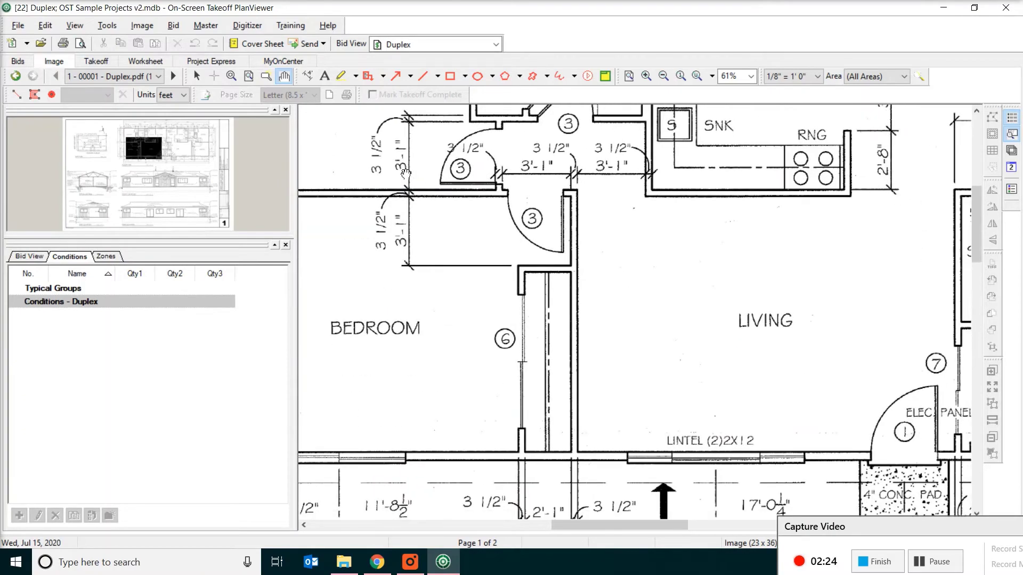
{"action": "left_click_drag", "start_coordinate": [387, 167], "coordinate": [324, 190]}
{"action": "left_click_drag", "start_coordinate": [423, 285], "coordinate": [360, 388]}
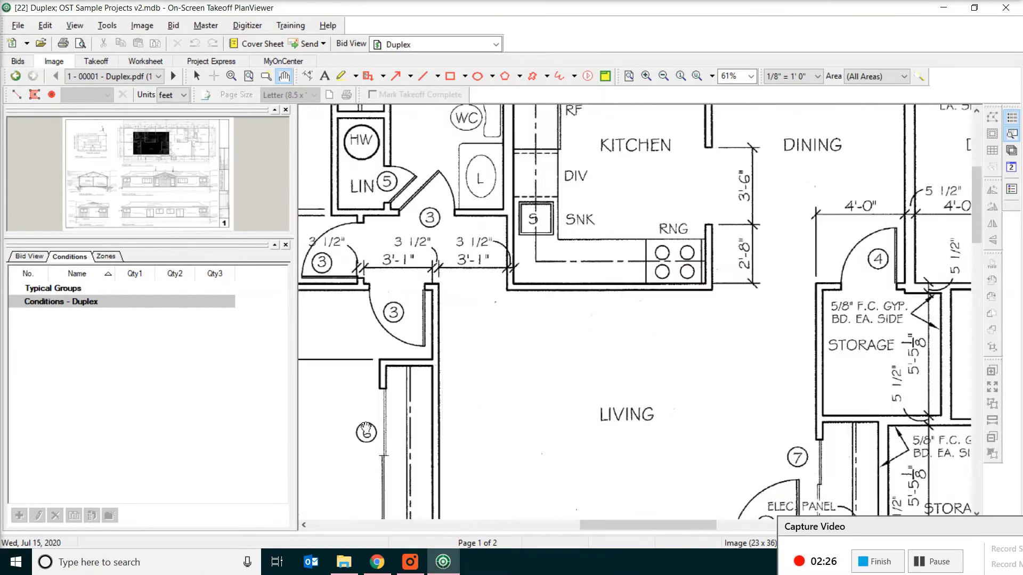
{"action": "left_click_drag", "start_coordinate": [410, 184], "coordinate": [536, 393]}
{"action": "left_click_drag", "start_coordinate": [483, 348], "coordinate": [348, 298]}
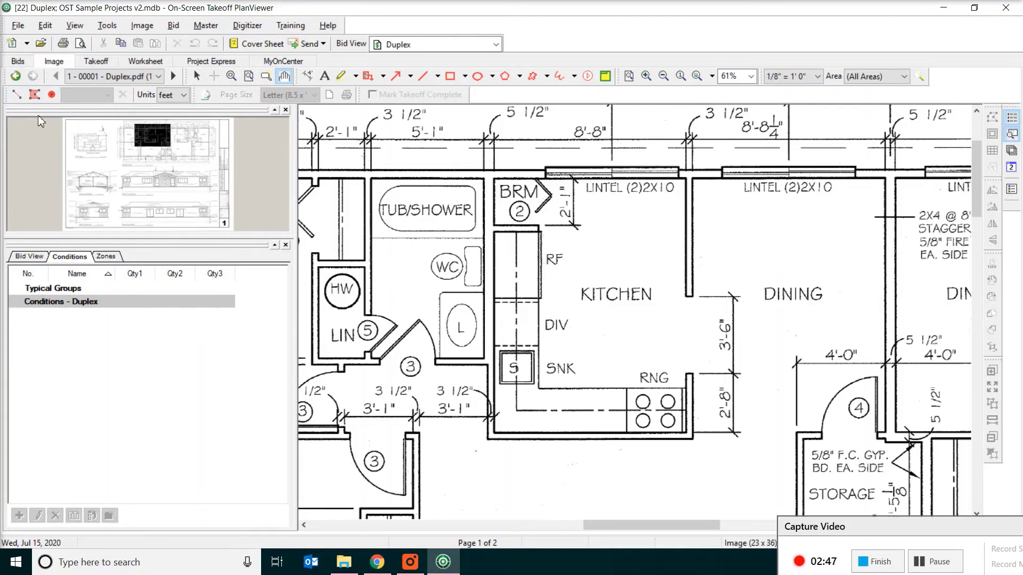
{"action": "left_click_drag", "start_coordinate": [541, 355], "coordinate": [465, 229]}
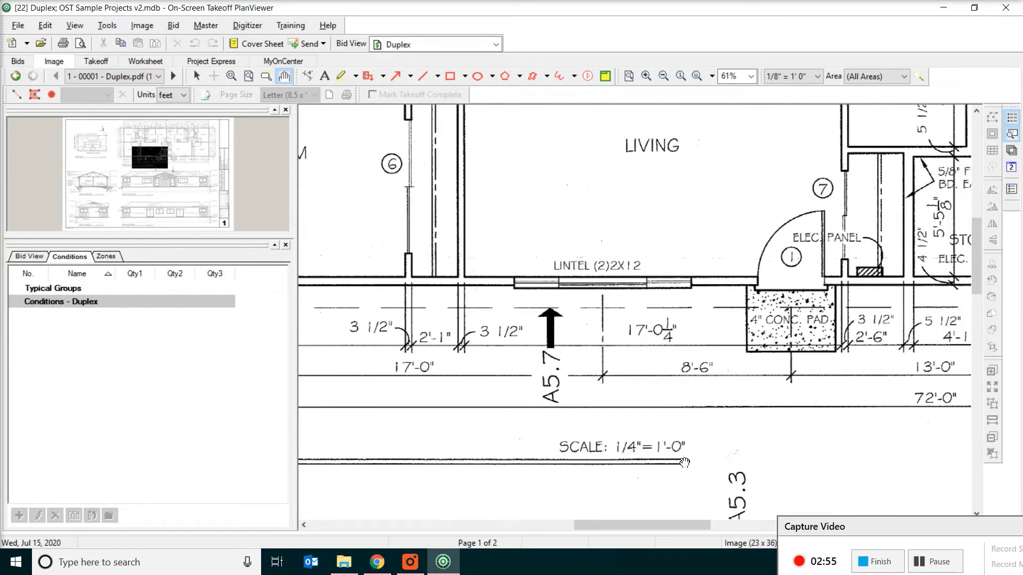
{"action": "scroll", "coordinate": [597, 175], "scroll_direction": "up", "scroll_amount": 10}
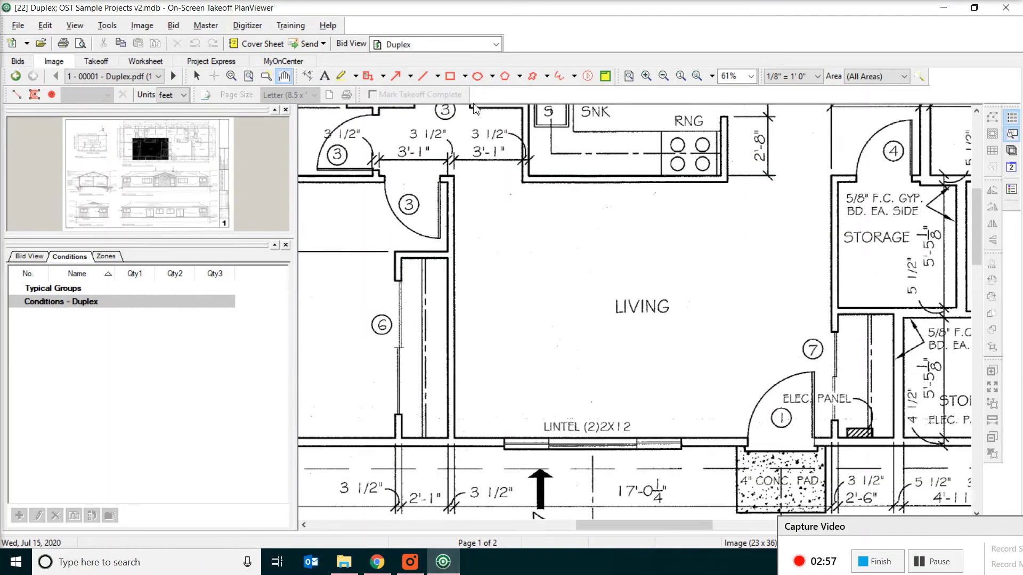
Choose 1/4" = 1'0" as the Duplex floor plan's page scale
{"action": "scroll", "coordinate": [605, 208], "scroll_direction": "left", "scroll_amount": 3}
{"action": "scroll", "coordinate": [604, 208], "scroll_direction": "up", "scroll_amount": 5}
{"action": "scroll", "coordinate": [604, 208], "scroll_direction": "right", "scroll_amount": 2}
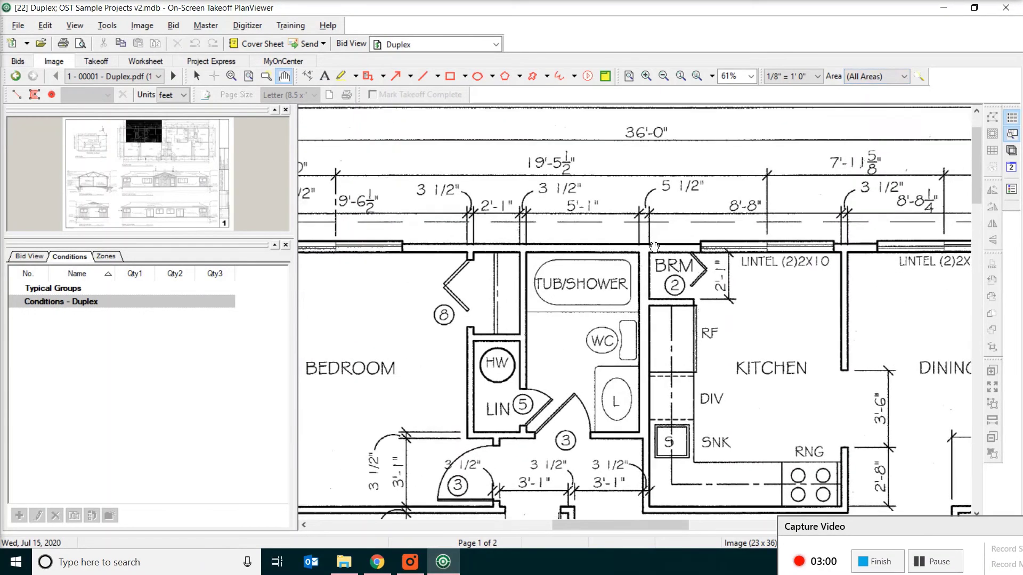
{"action": "left_click", "coordinate": [818, 76]}
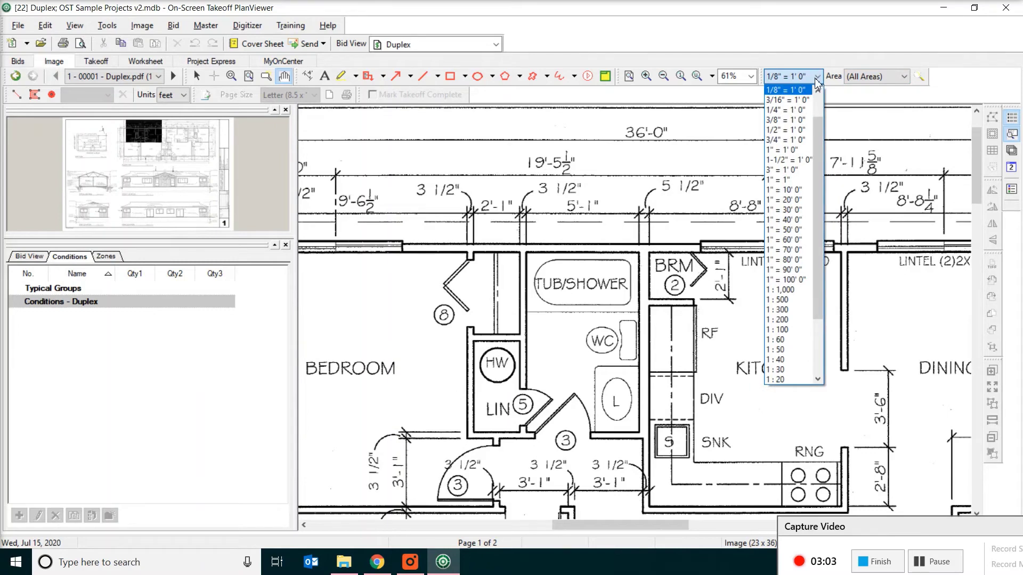
{"action": "left_click", "coordinate": [781, 113]}
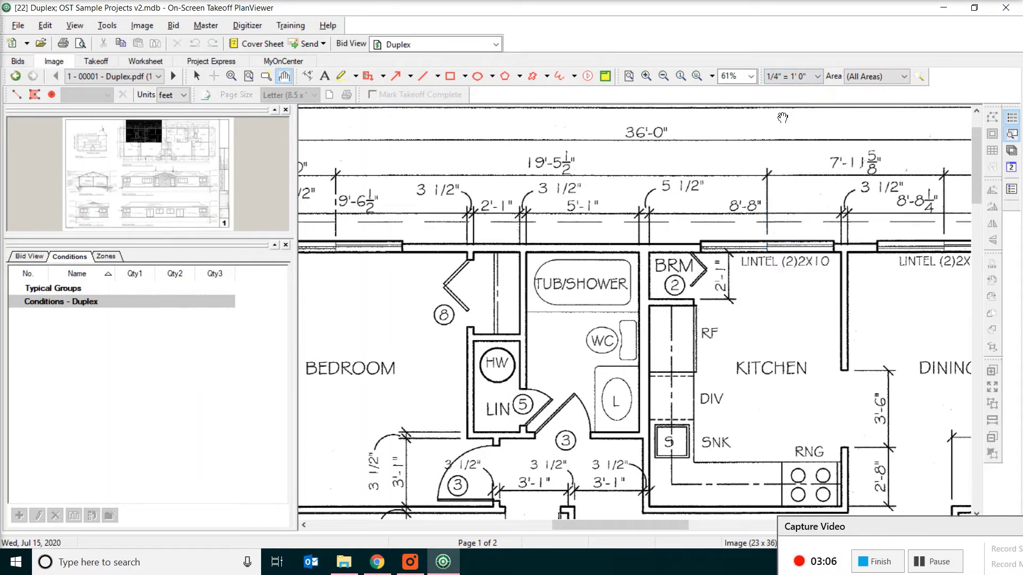
Trace the bathroom's four corners with the Area tool, removing a stray point, for 42 SF
{"action": "left_click", "coordinate": [35, 95]}
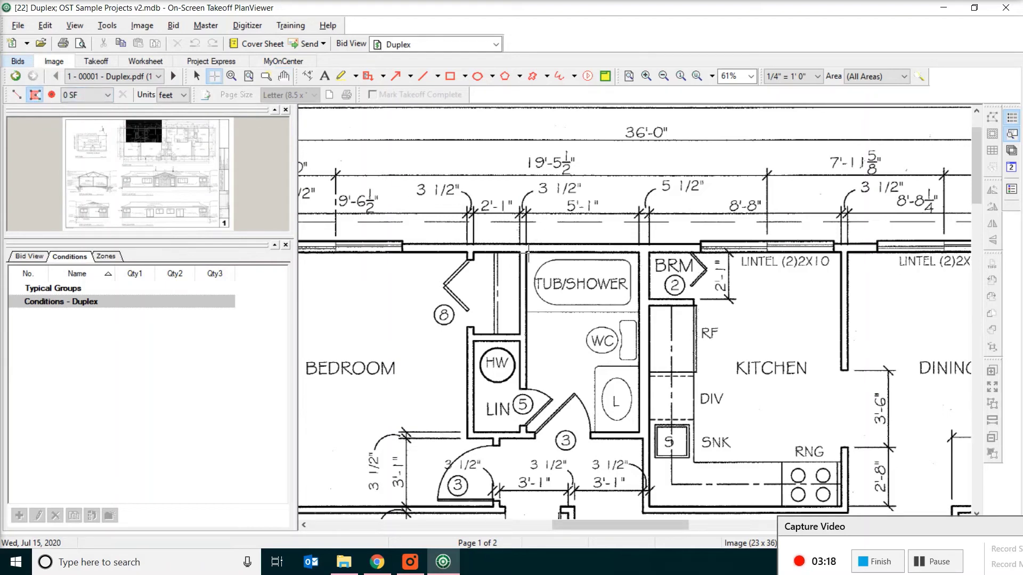
{"action": "left_click", "coordinate": [526, 251]}
{"action": "left_click", "coordinate": [638, 251]}
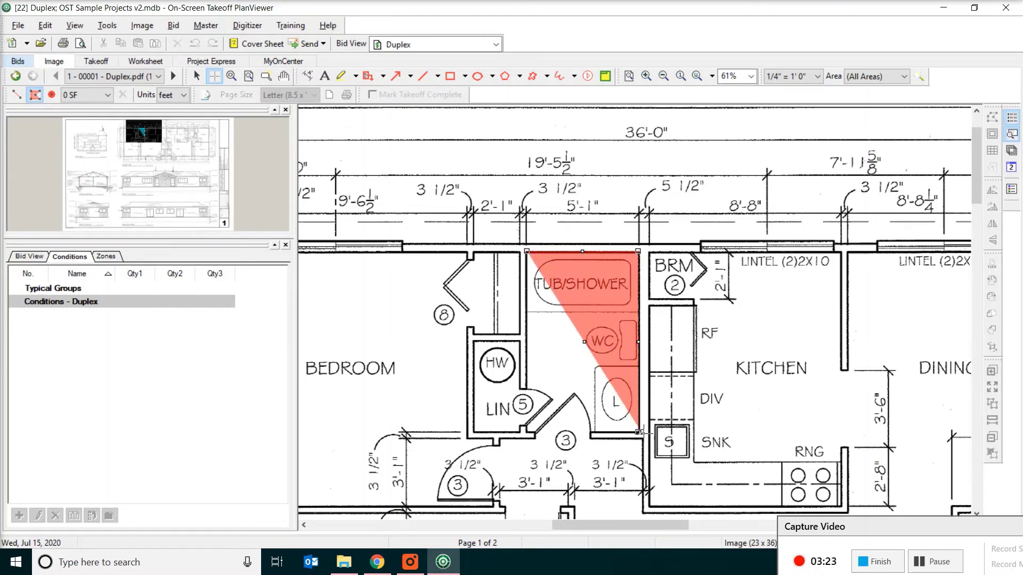
{"action": "left_click", "coordinate": [638, 433]}
{"action": "left_click", "coordinate": [524, 432]}
{"action": "left_click", "coordinate": [498, 334]}
{"action": "key", "text": "BackSpace"}
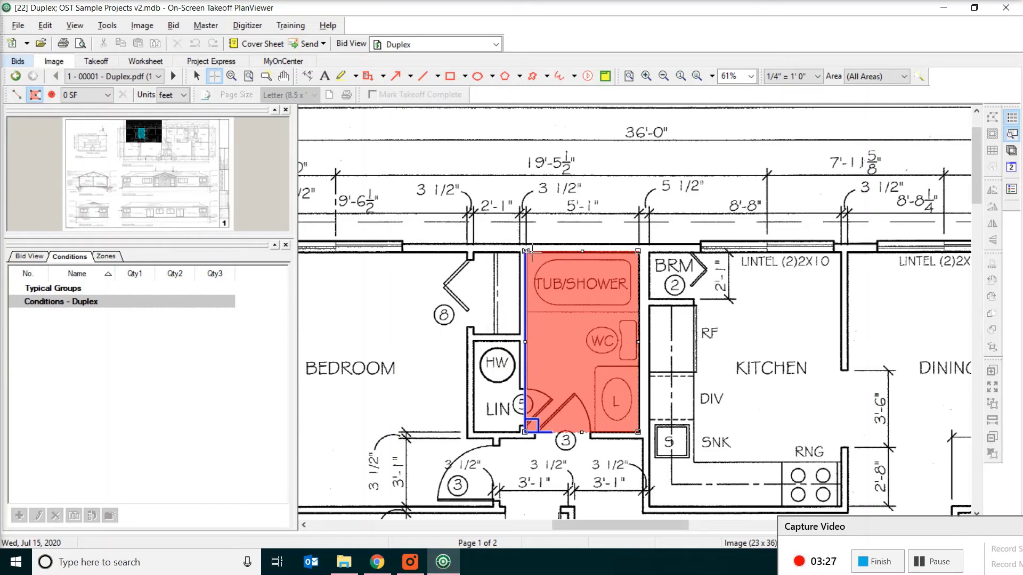
{"action": "left_click", "coordinate": [527, 251]}
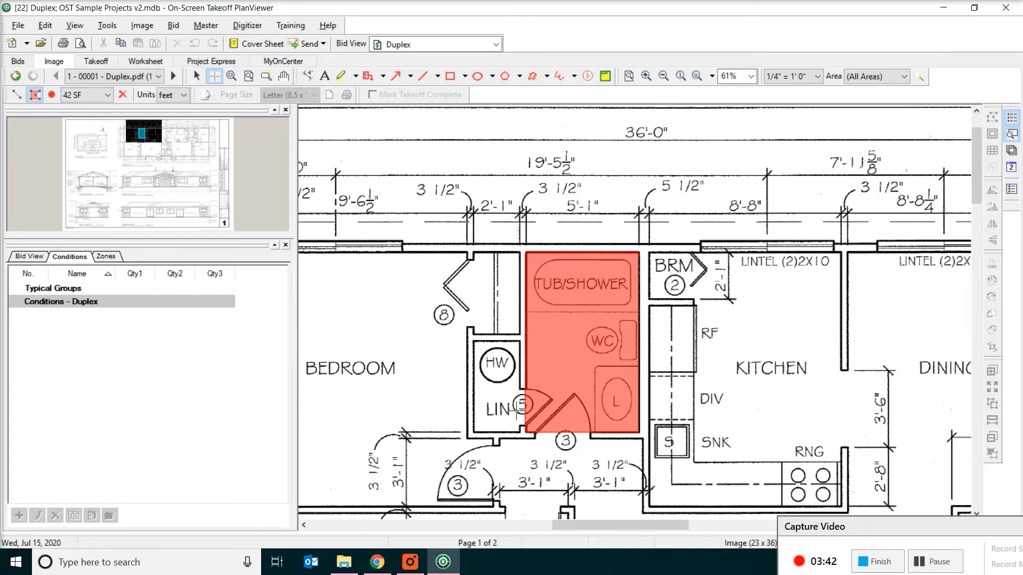
Check the bathroom's quantities: 26 LF perimeter and 42 SF area
{"action": "left_click", "coordinate": [107, 95]}
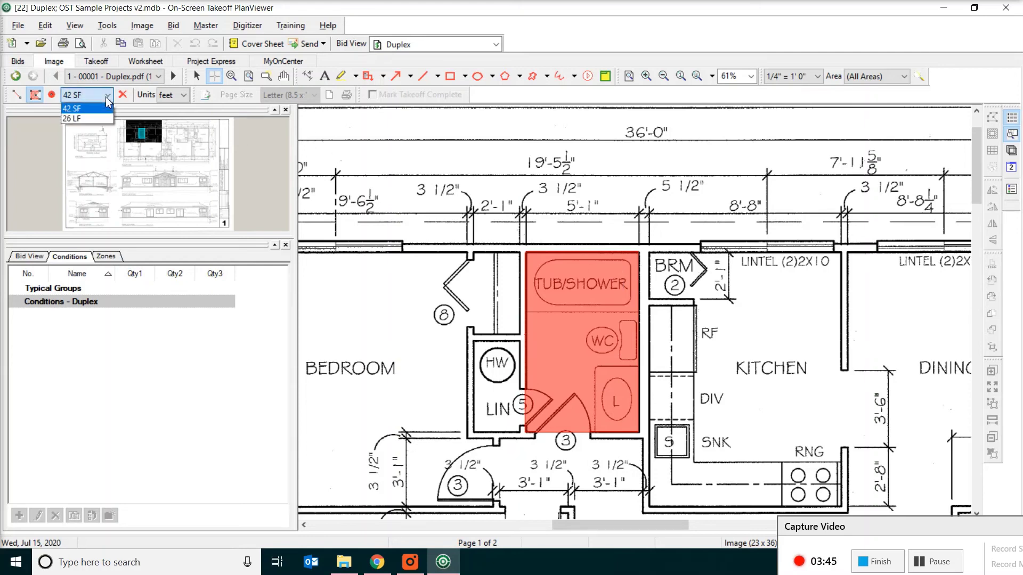
{"action": "left_click", "coordinate": [75, 119]}
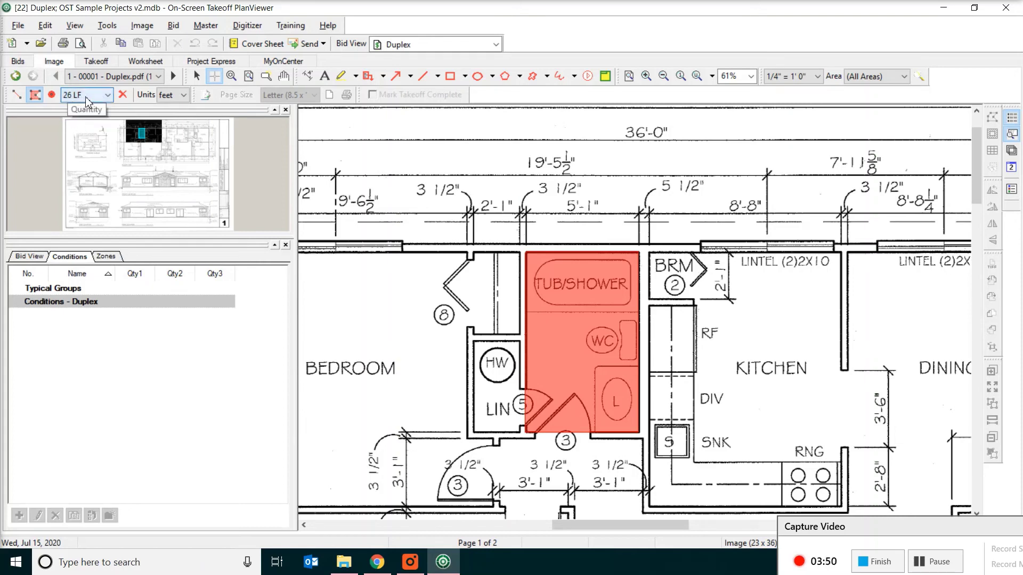
{"action": "left_click", "coordinate": [108, 95]}
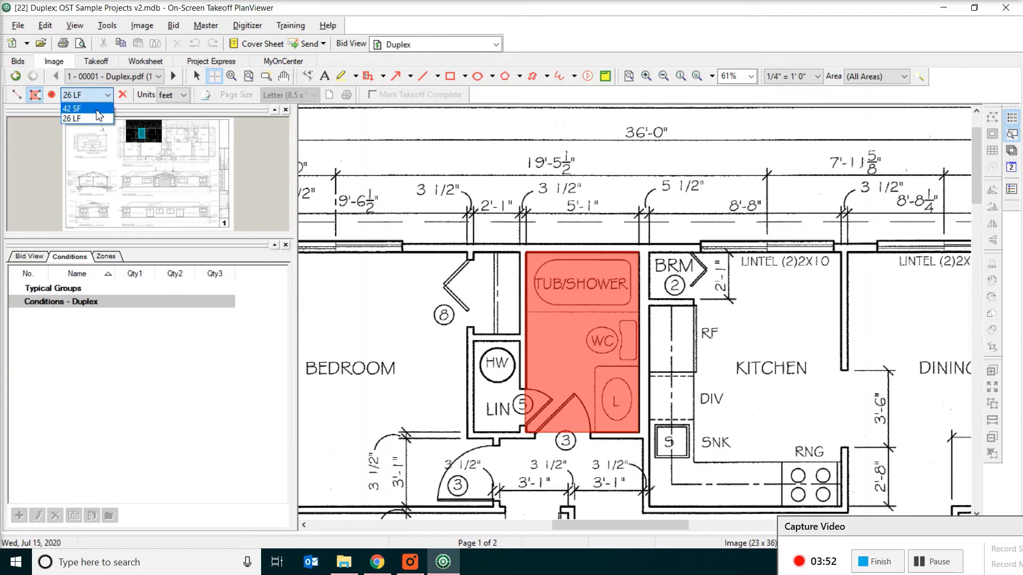
{"action": "left_click", "coordinate": [98, 112]}
Switch units to metres and view the 8 m perimeter and 4 m² area
{"action": "left_click", "coordinate": [183, 96]}
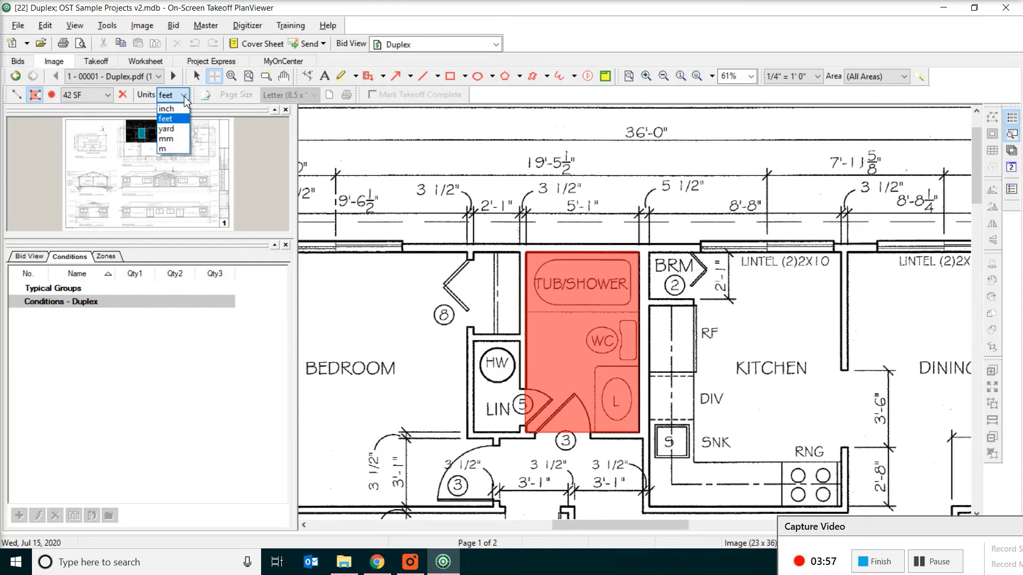
{"action": "left_click", "coordinate": [168, 150]}
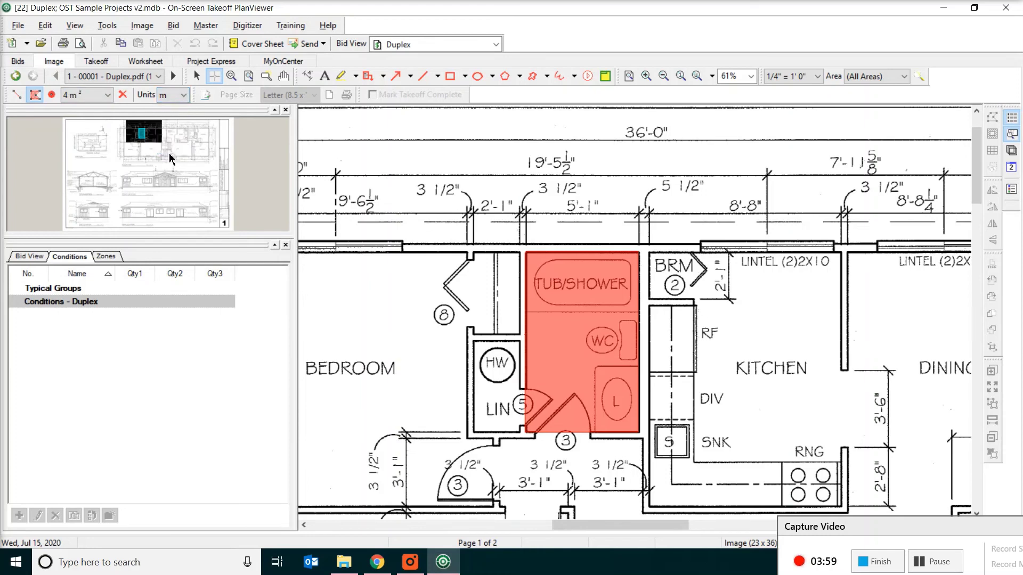
{"action": "left_click", "coordinate": [109, 96]}
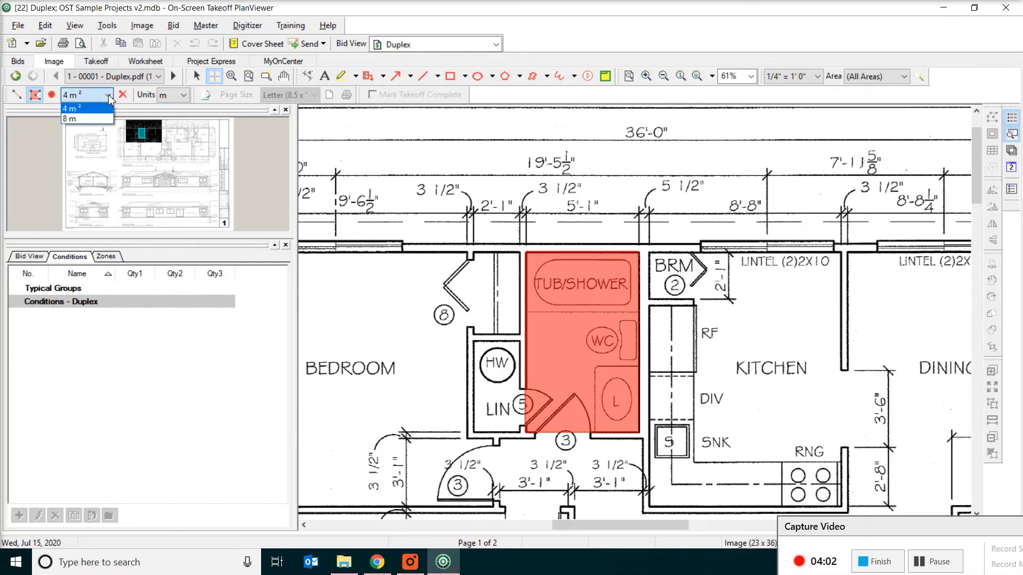
{"action": "left_click", "coordinate": [89, 119]}
{"action": "left_click", "coordinate": [109, 97]}
{"action": "left_click", "coordinate": [100, 108]}
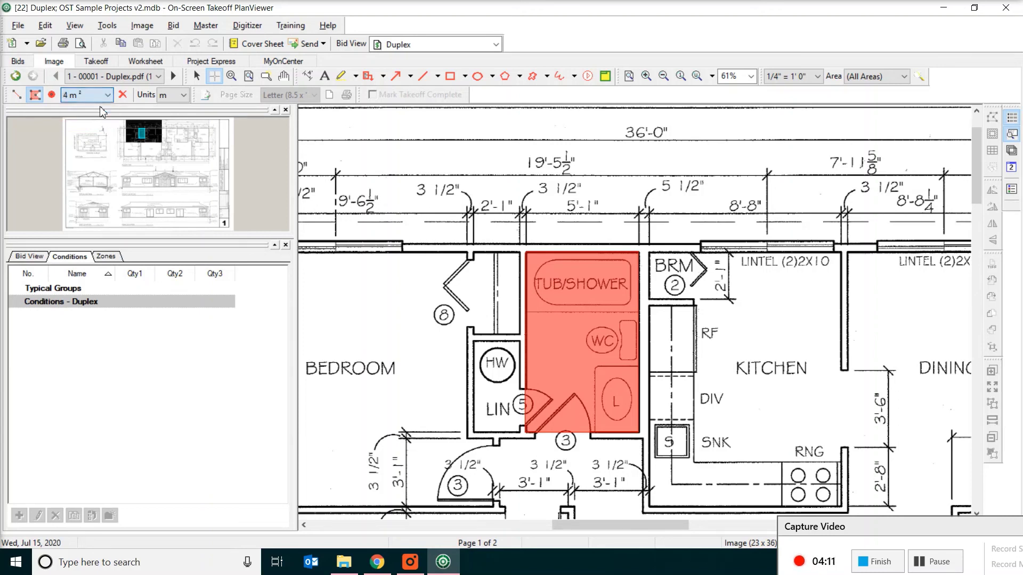
Return units to feet and delete the bathroom area measurement
{"action": "left_click", "coordinate": [179, 95]}
{"action": "left_click", "coordinate": [168, 118]}
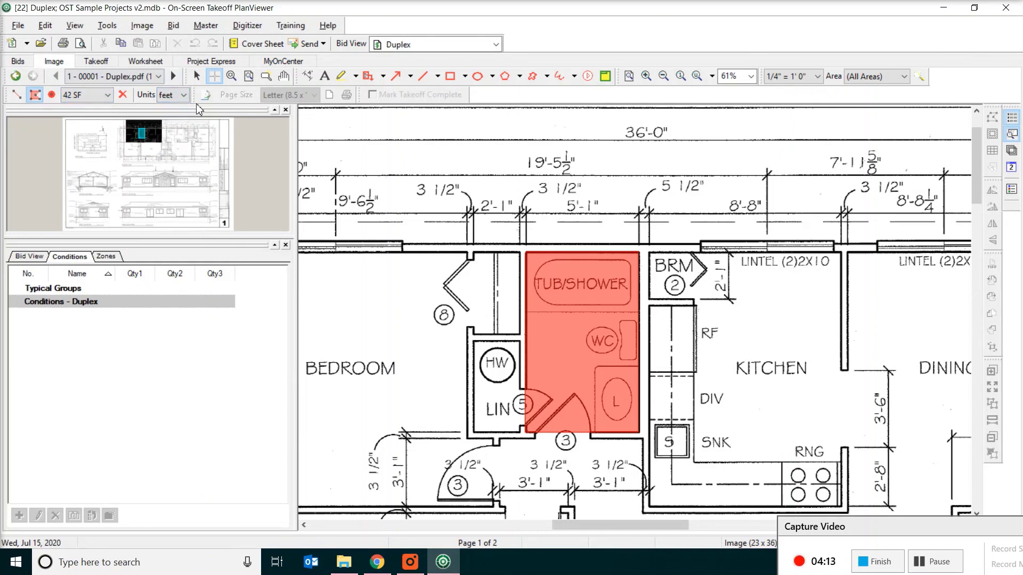
{"action": "left_click", "coordinate": [123, 96]}
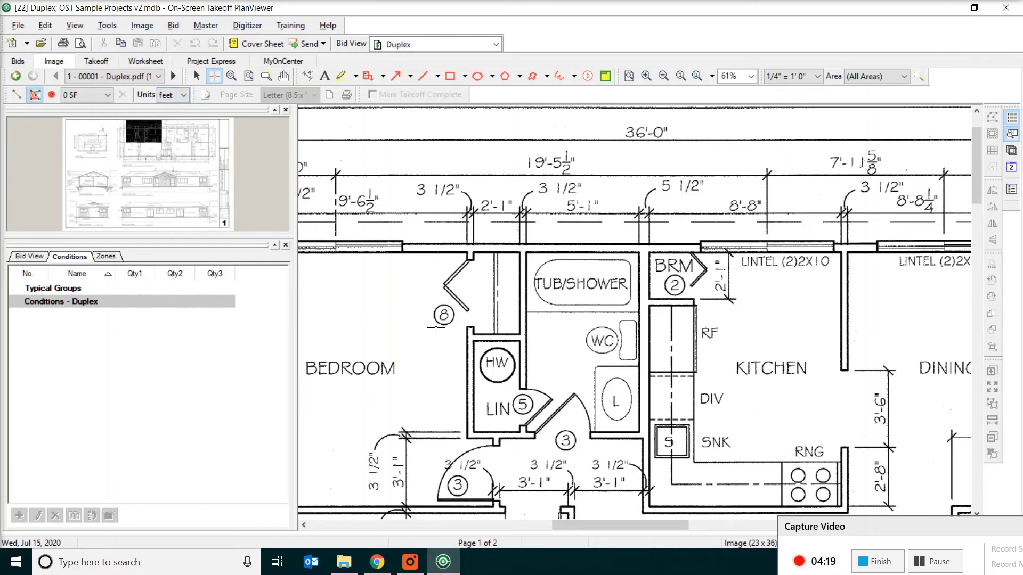